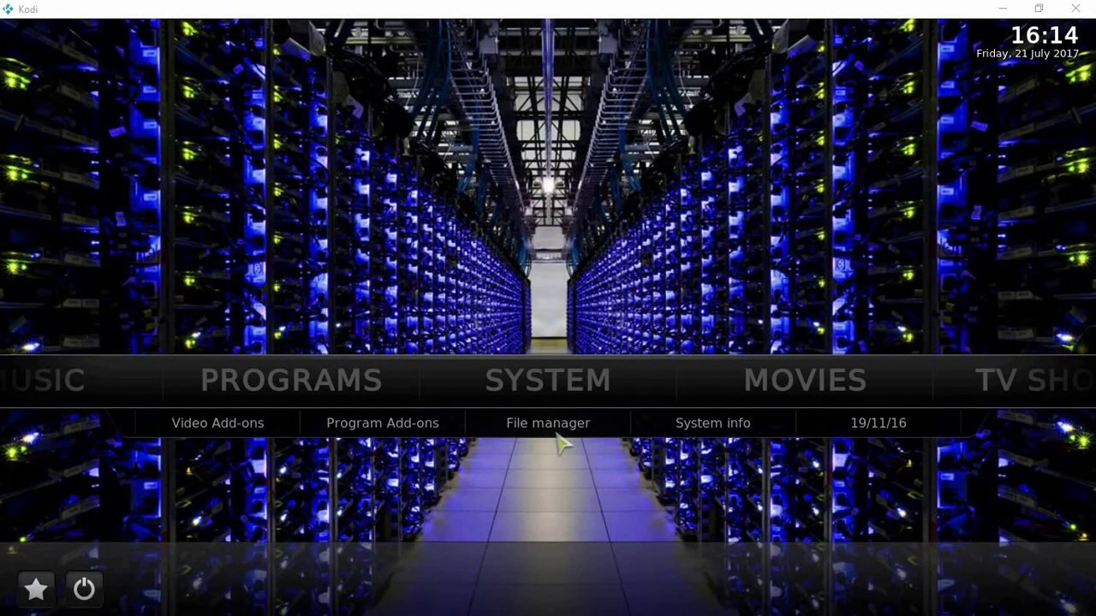
click(554, 433)
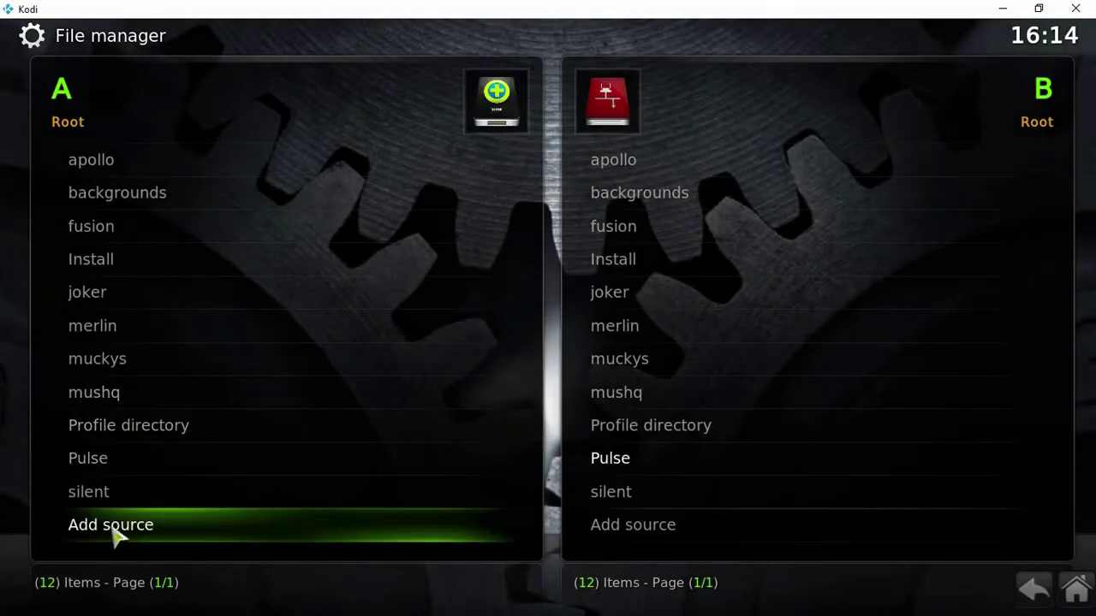
click(112, 528)
click(144, 531)
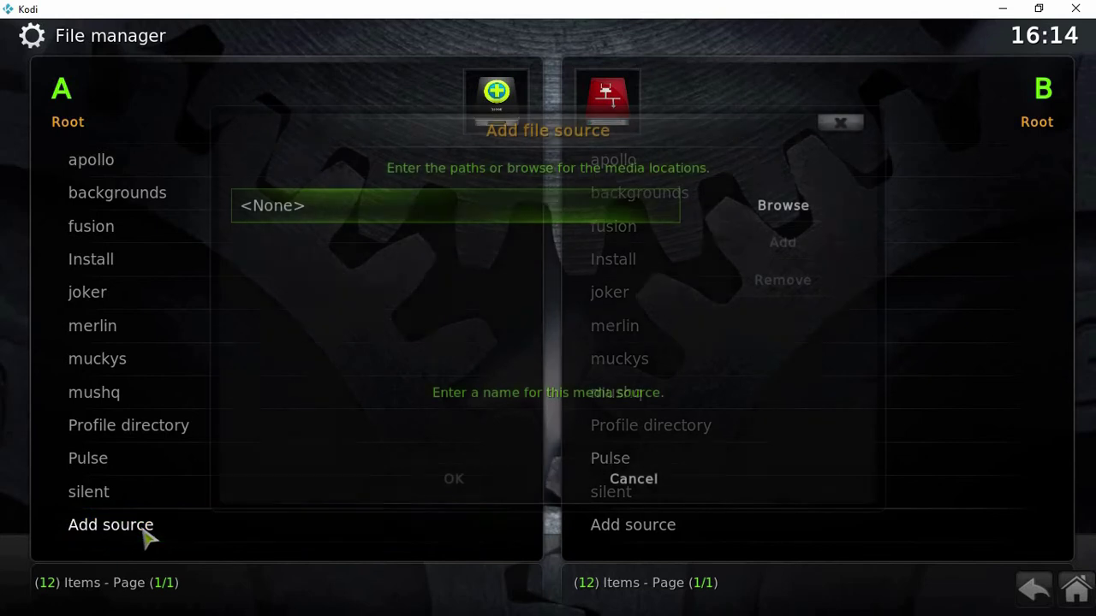
click(399, 210)
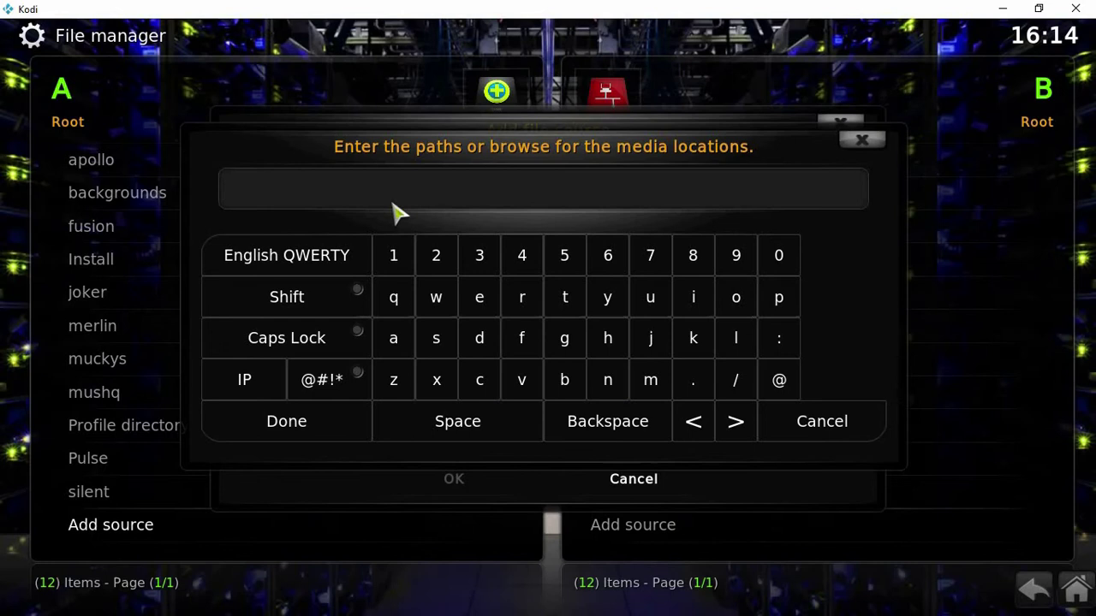
text(http://media)
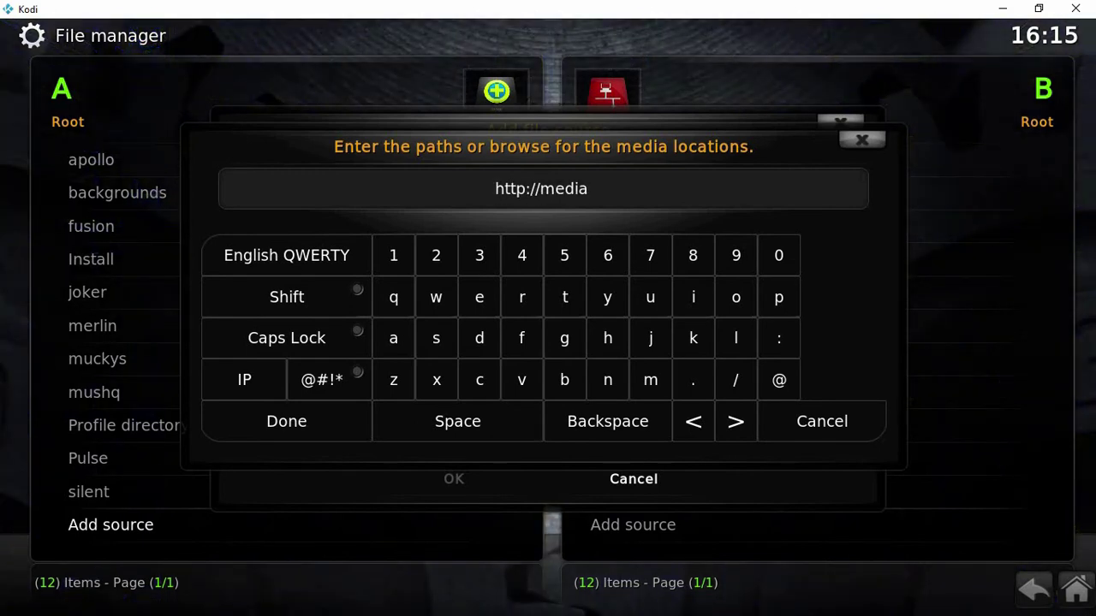
text(repos)
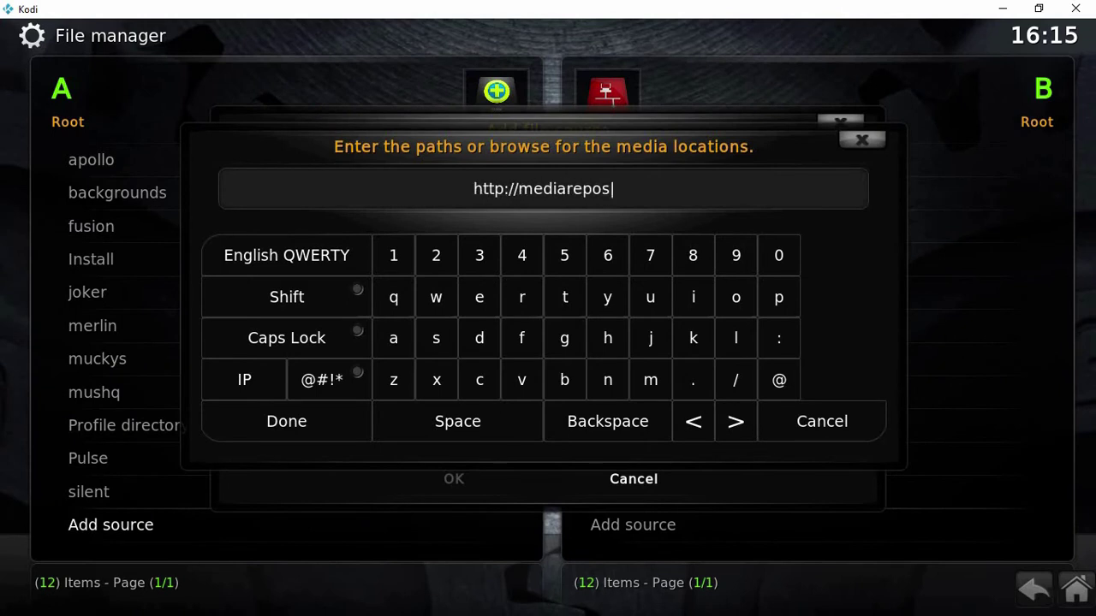
text(.net)
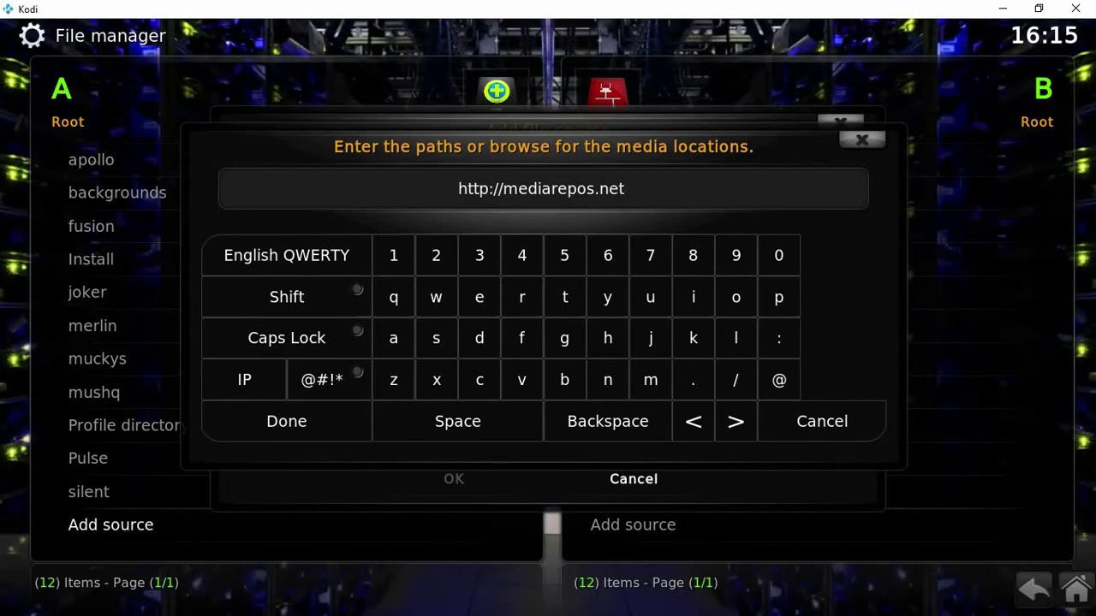
text(/)
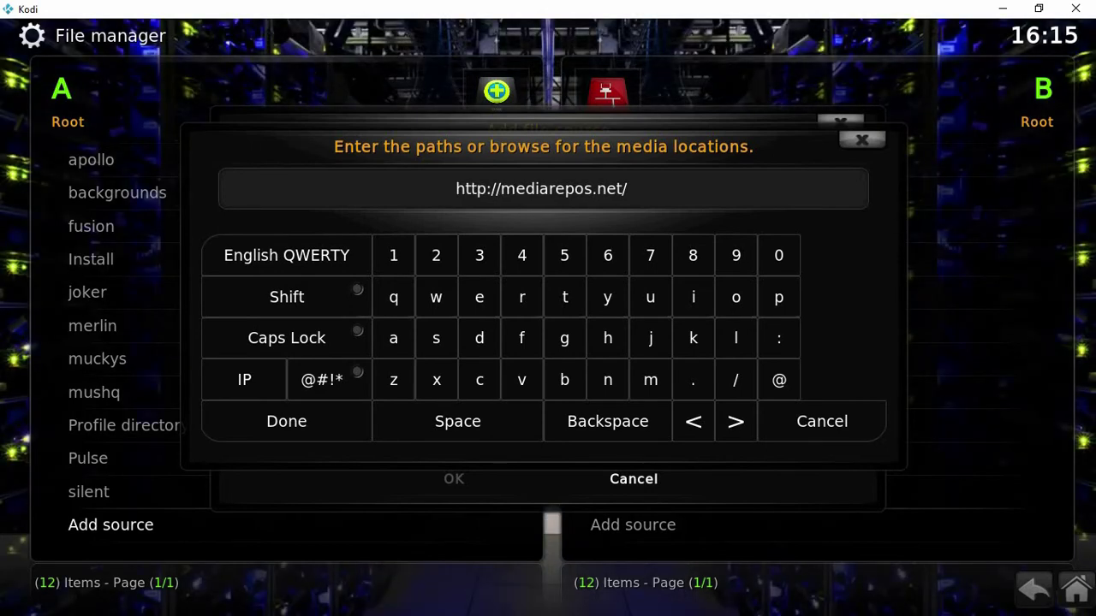
text(tco)
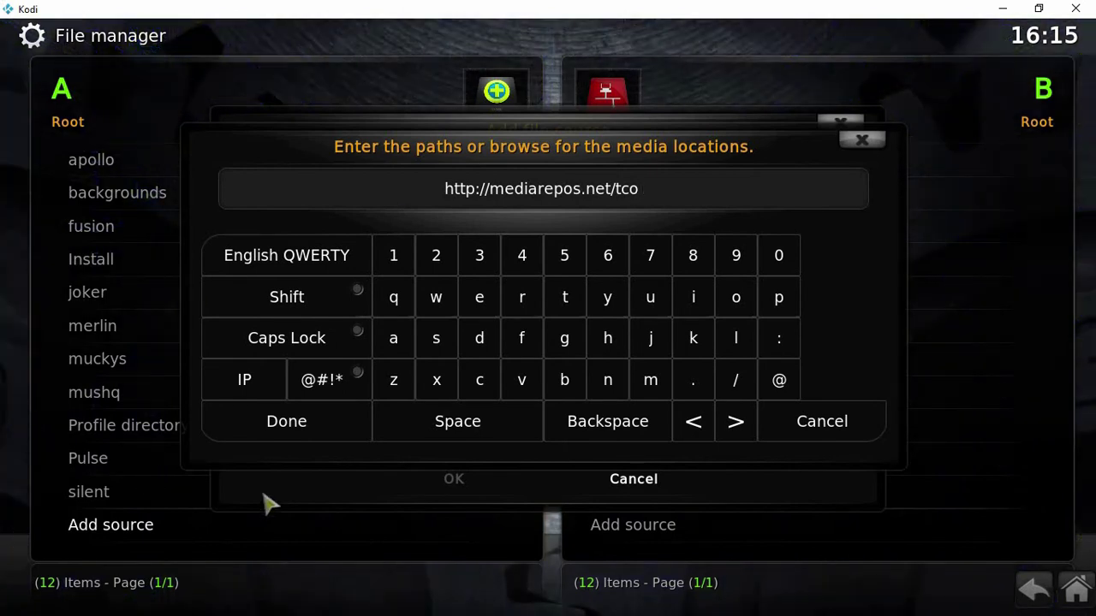
click(274, 426)
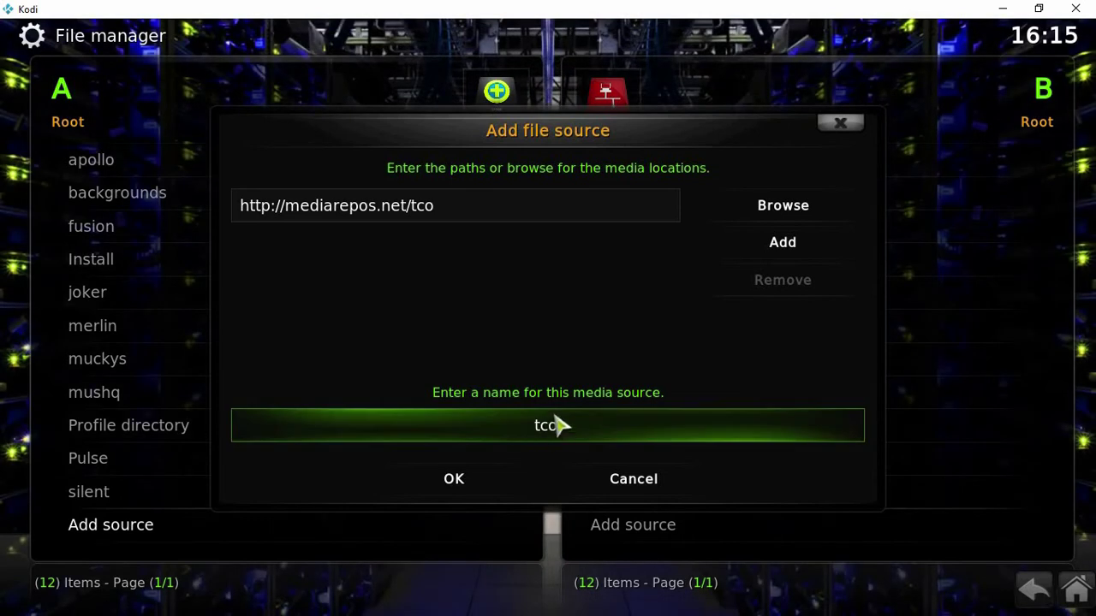
click(453, 481)
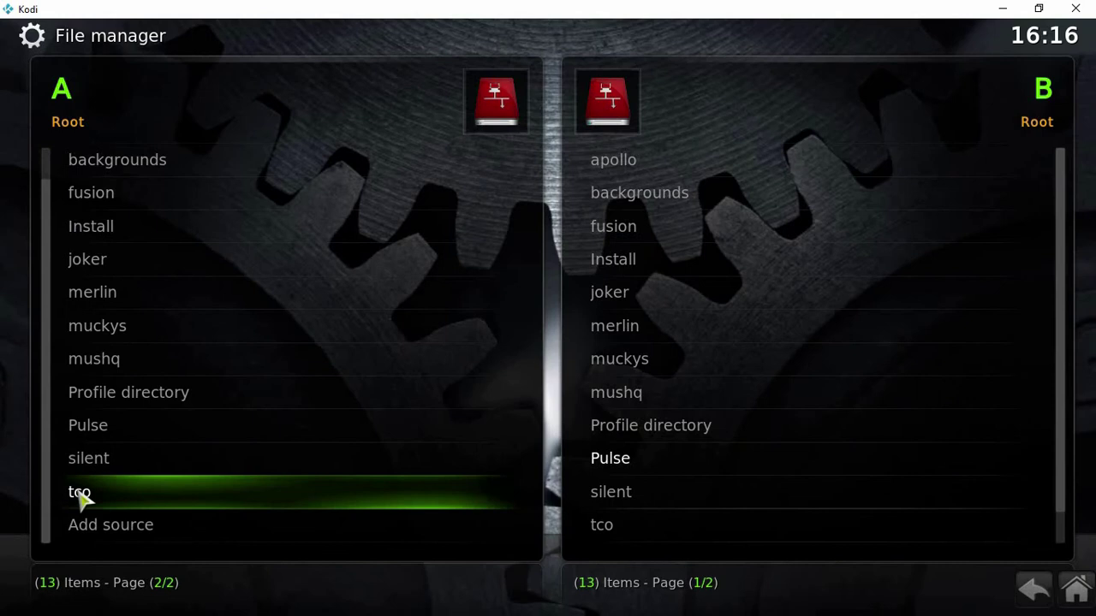
Install the add-on package Repo_colossus.zip from the tco source
key(Escape)
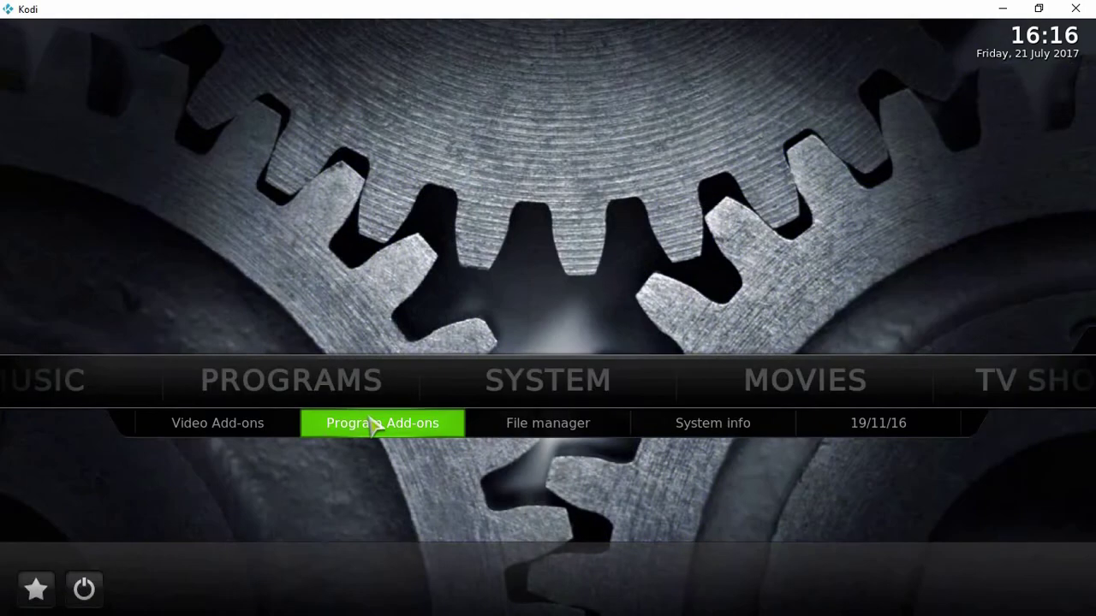
click(548, 383)
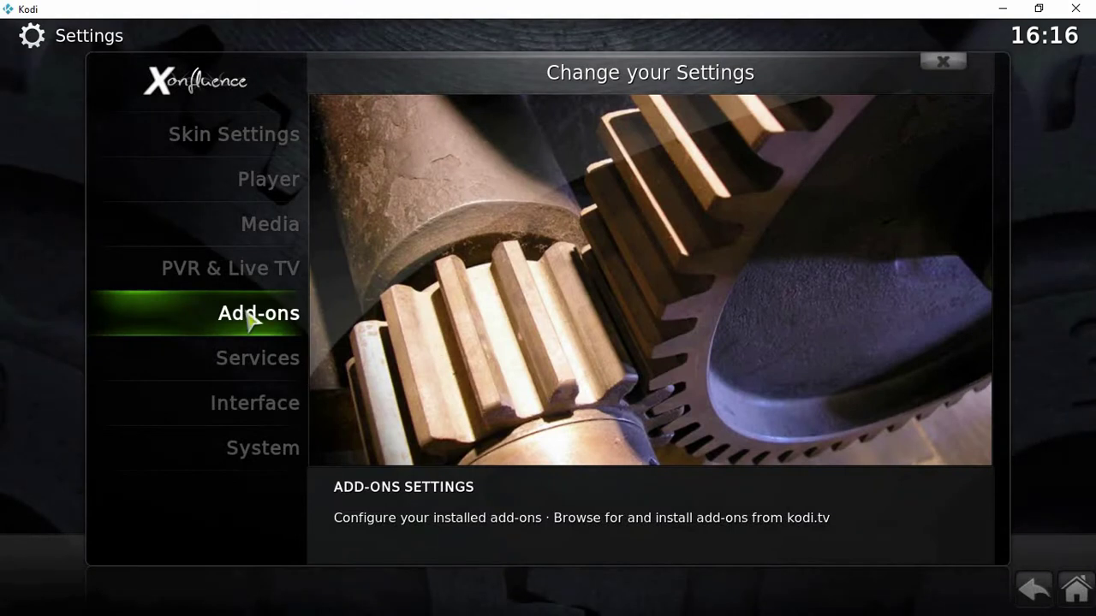
click(250, 316)
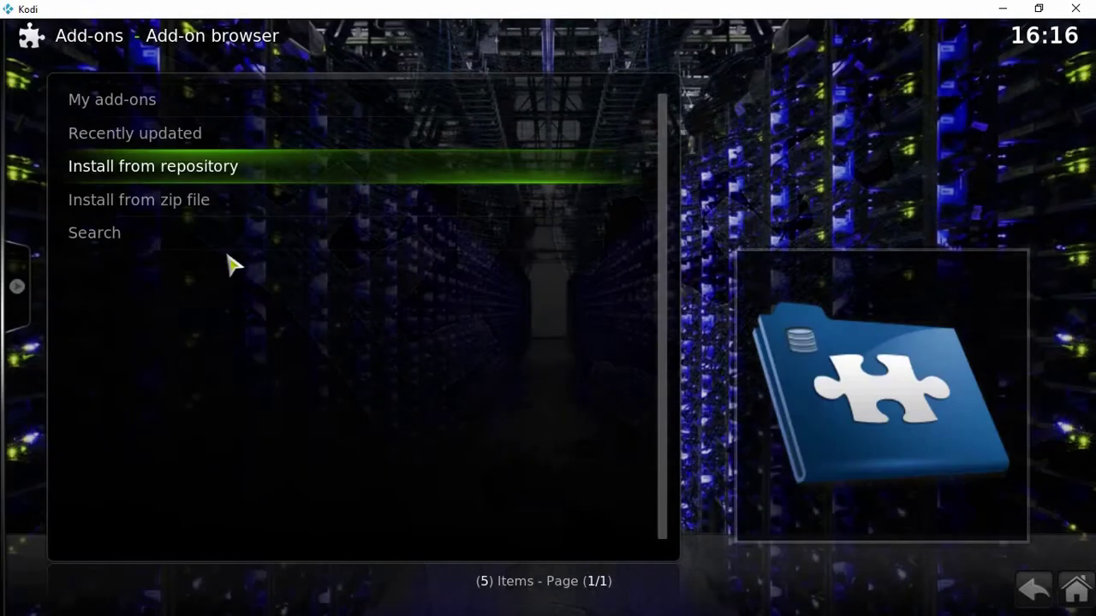
click(202, 202)
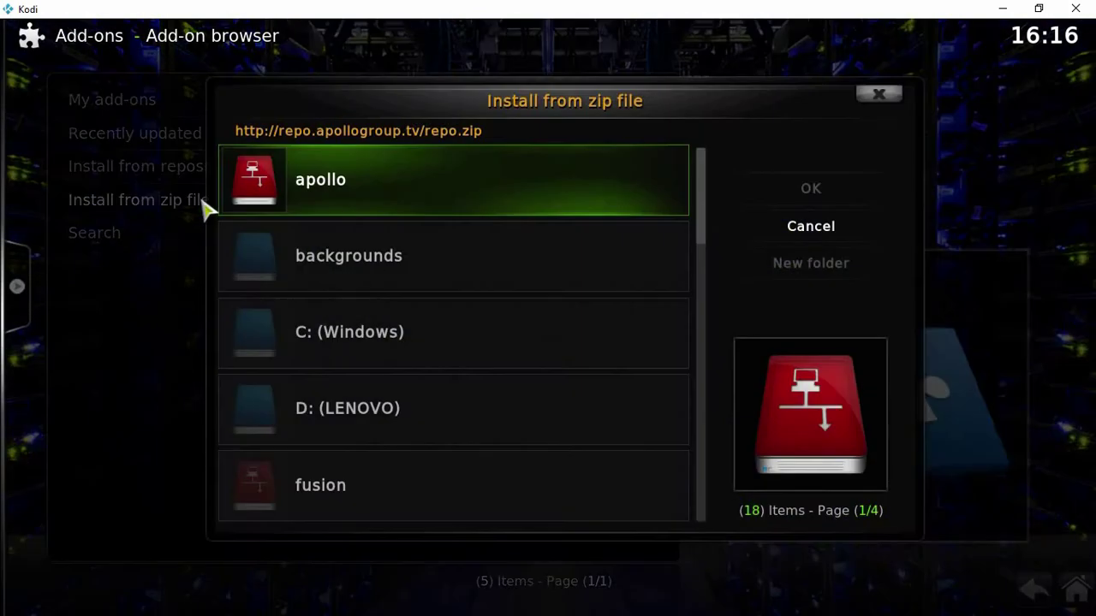
scroll(465, 299, down, 7)
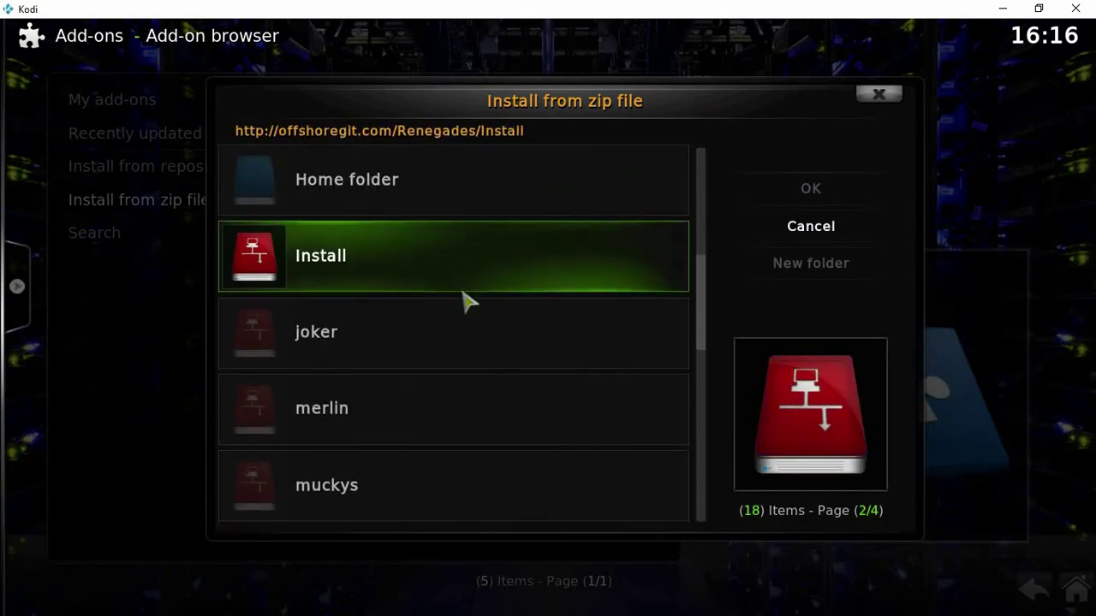
scroll(465, 302, down, 5)
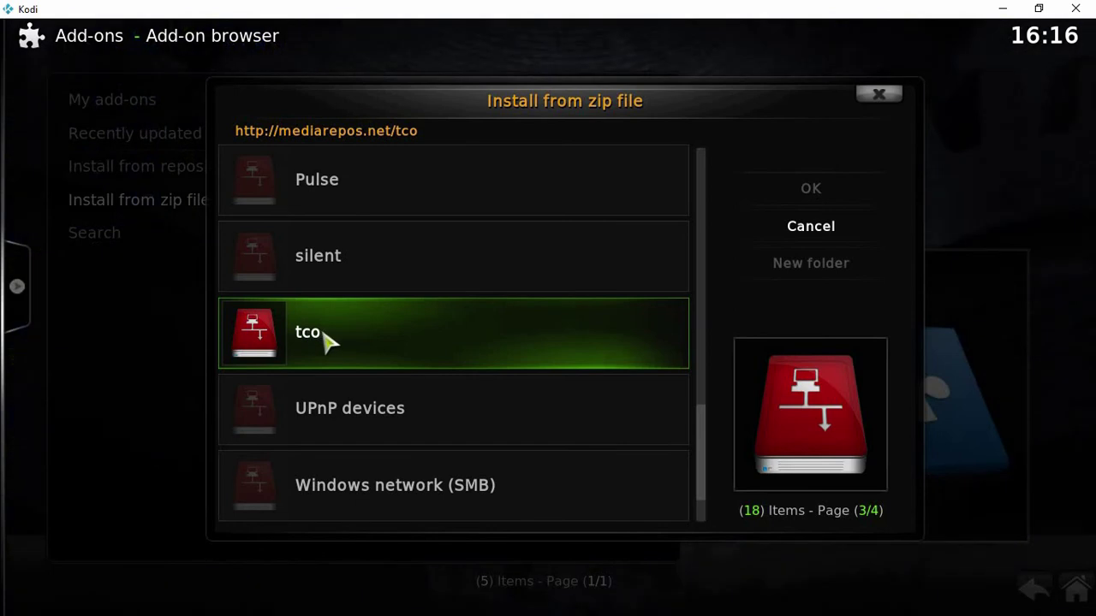
click(328, 341)
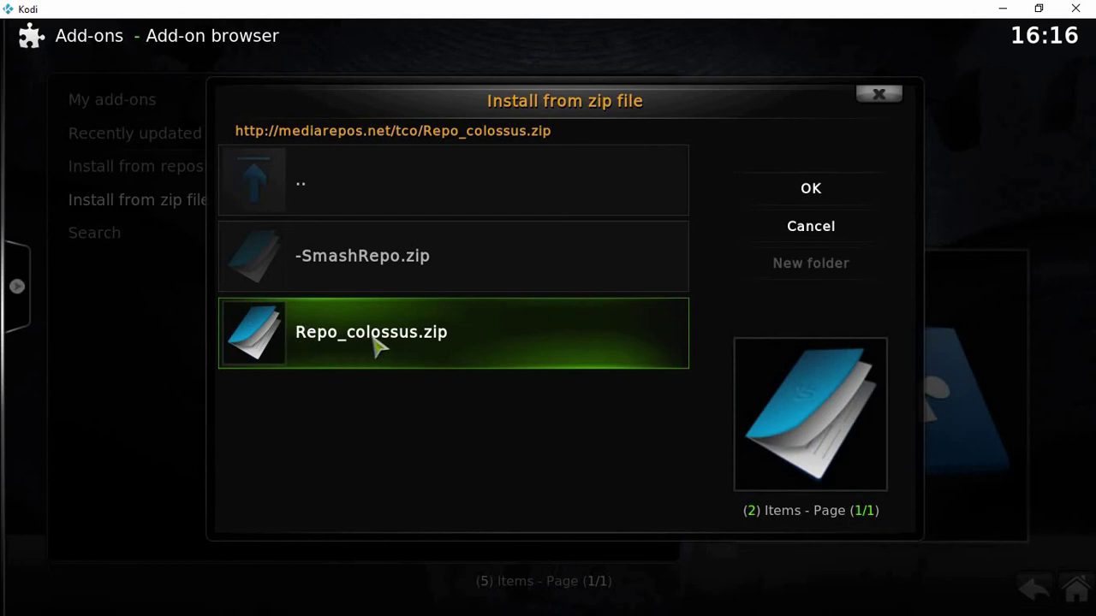
click(378, 347)
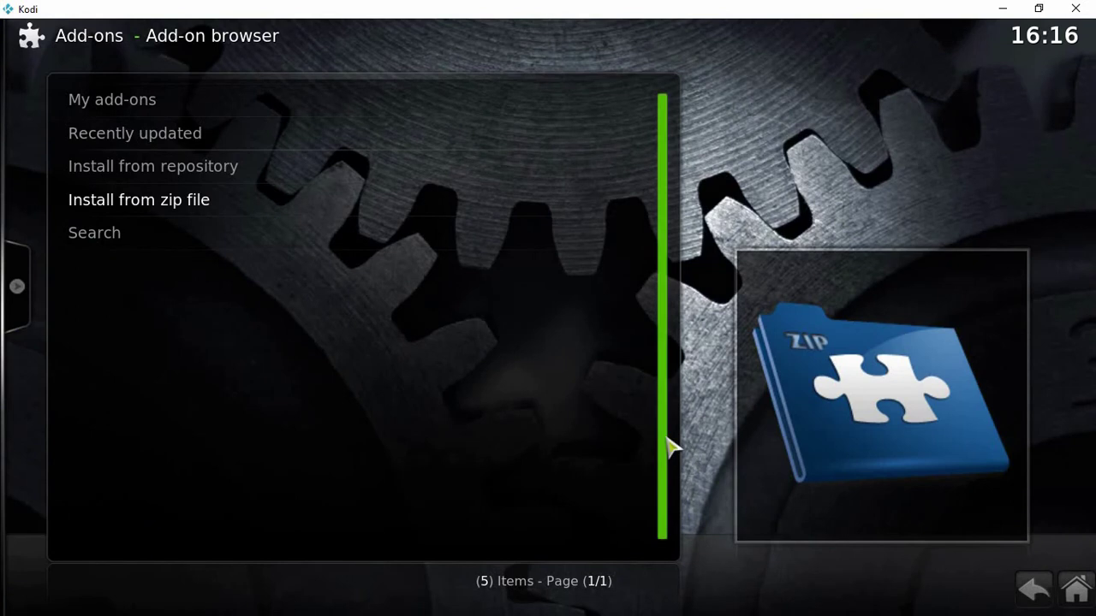
Install the Covenant video add-on from the Colossal Repository
click(175, 209)
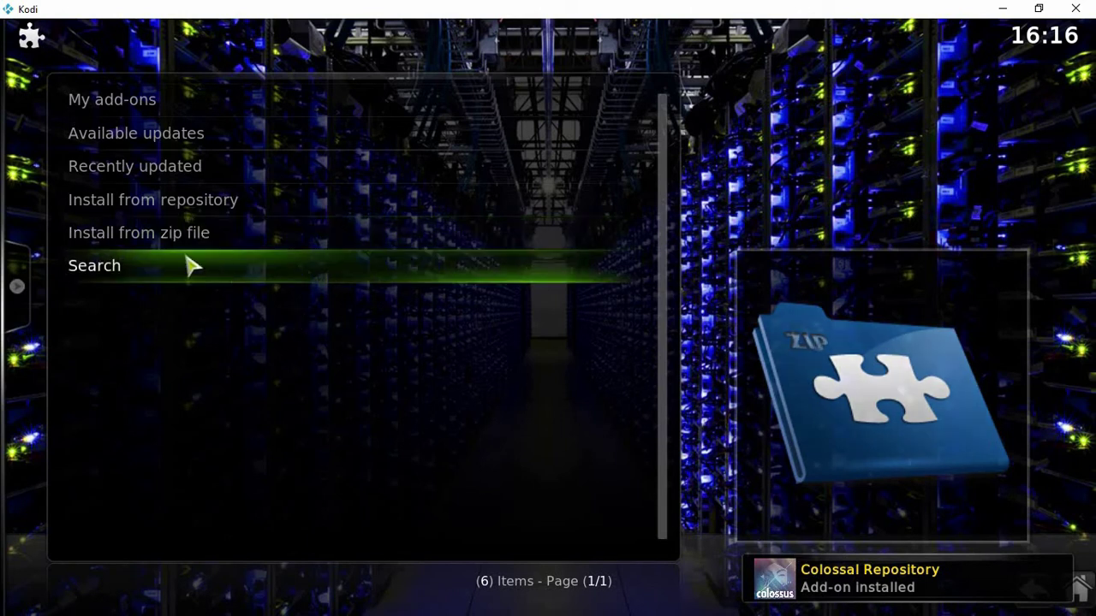
click(171, 208)
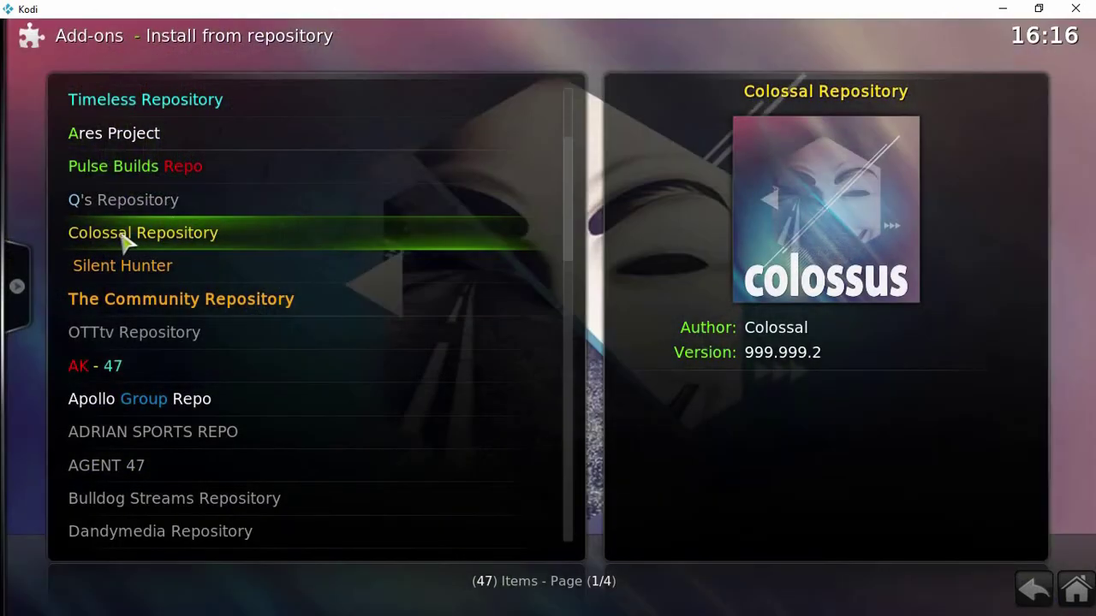
click(176, 244)
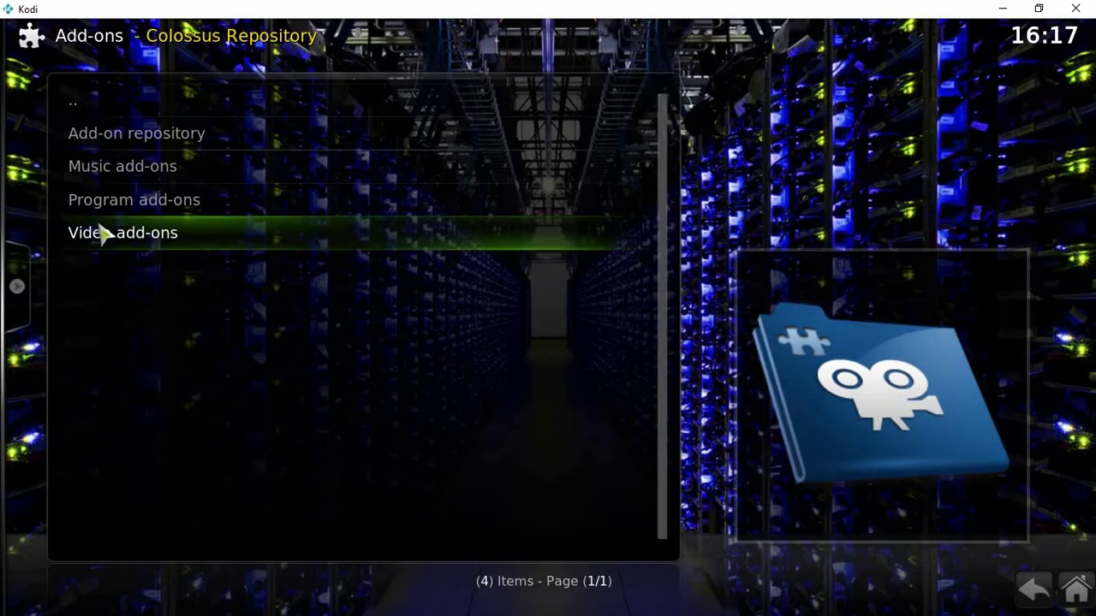
click(144, 238)
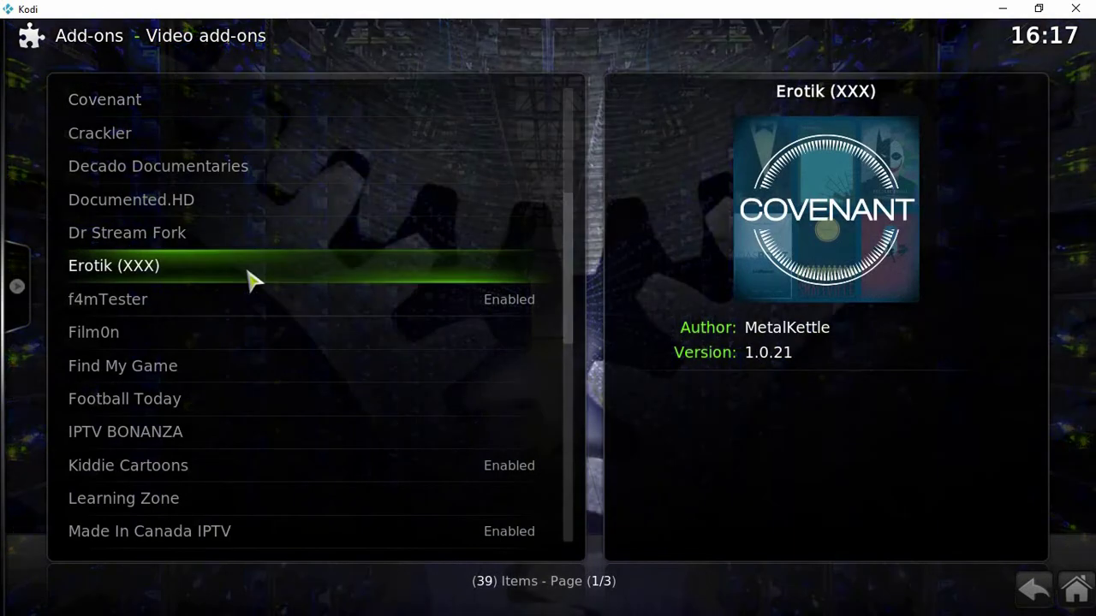
scroll(253, 278, up, 2)
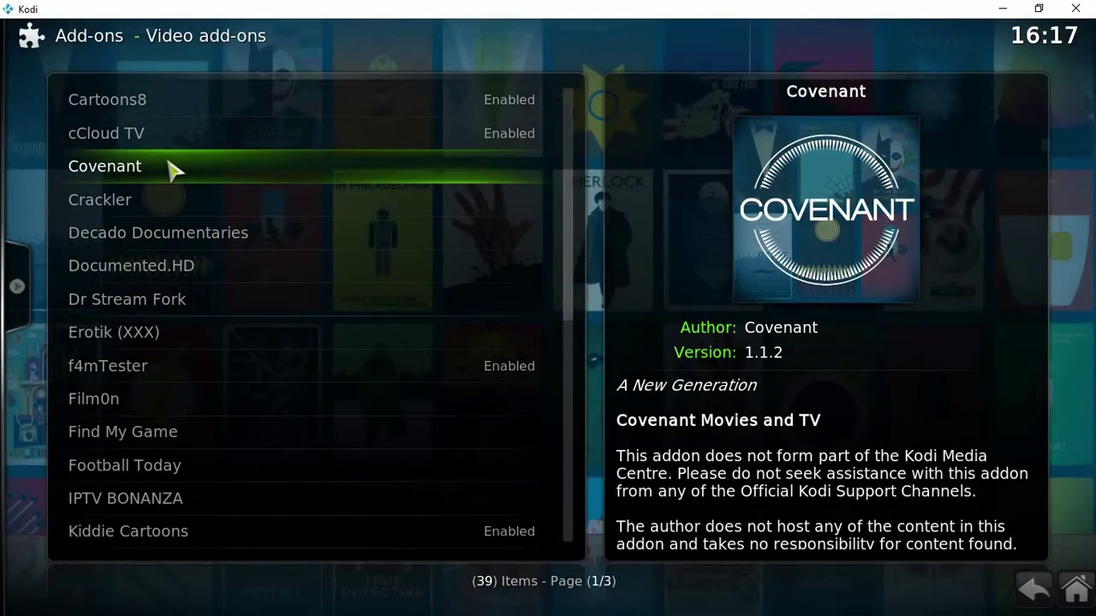
click(167, 173)
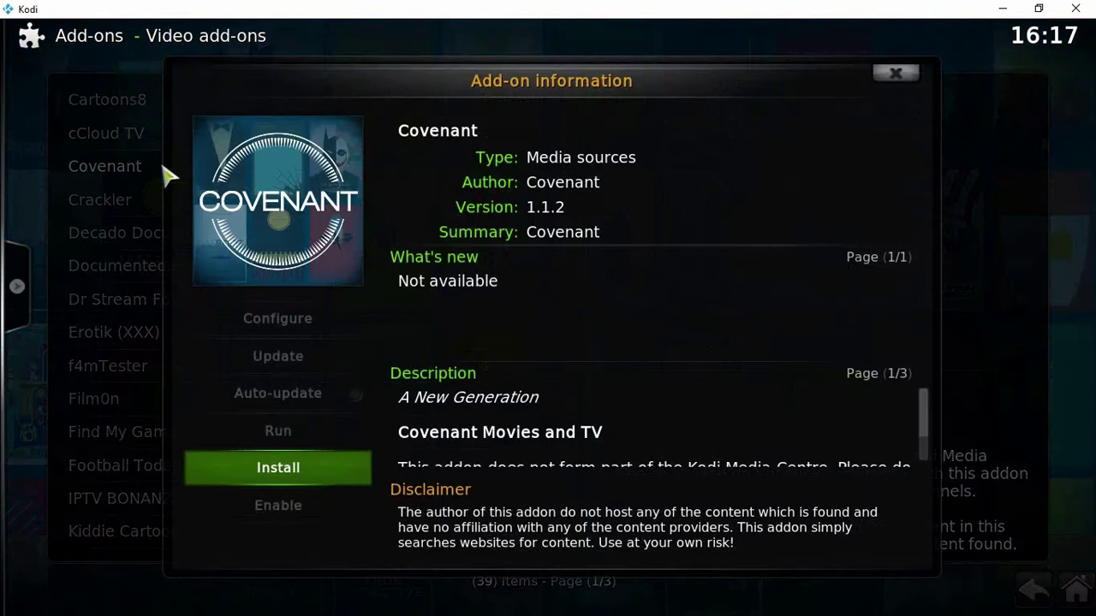
click(299, 474)
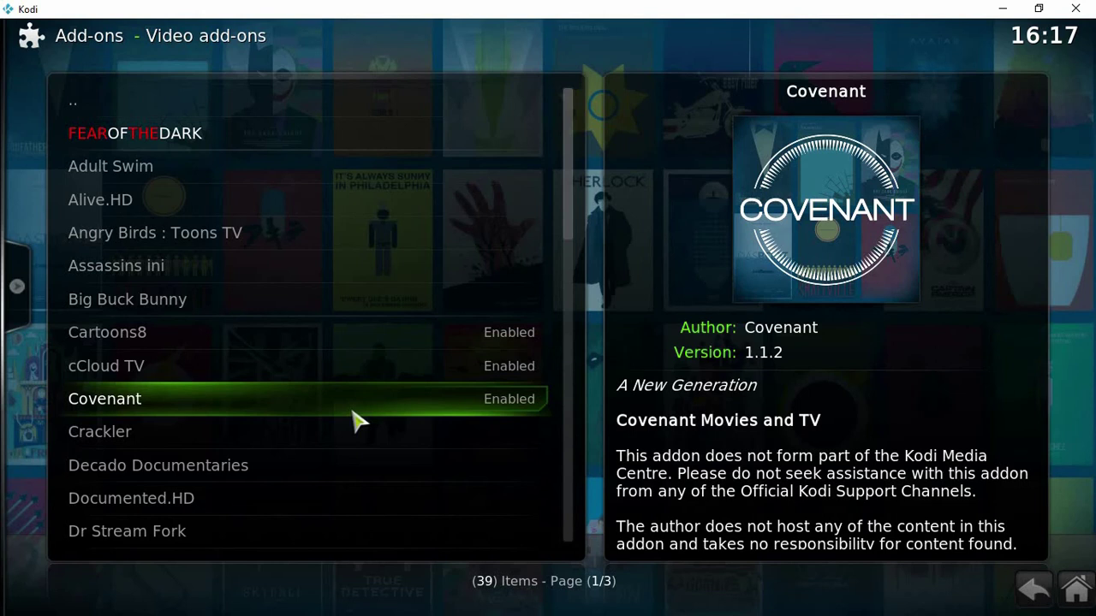
Launch the installed Covenant add-on from its add-on information
right_click(351, 420)
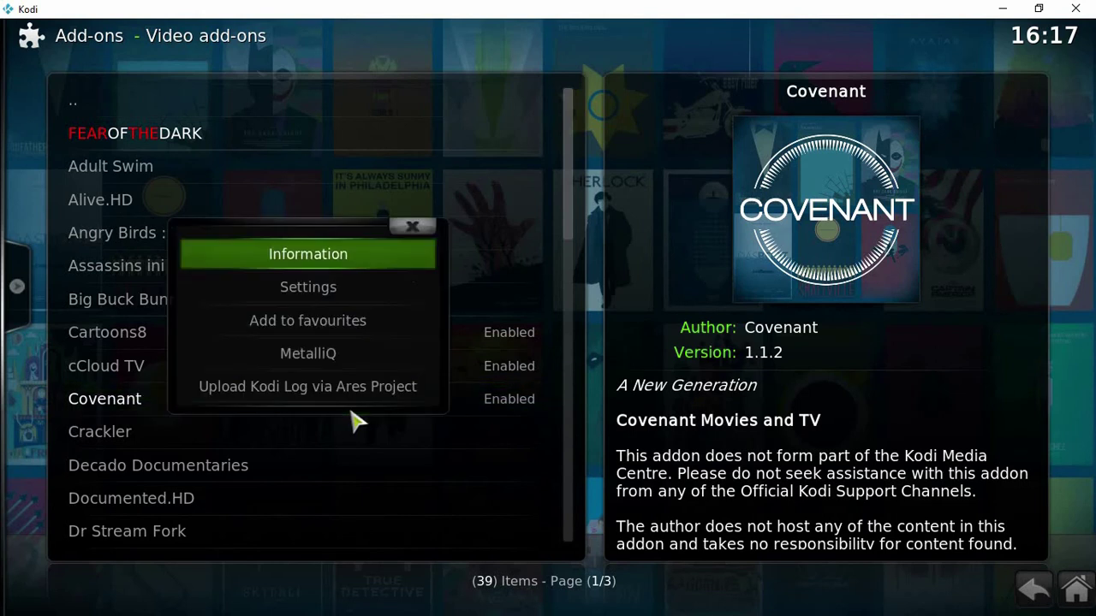
click(347, 254)
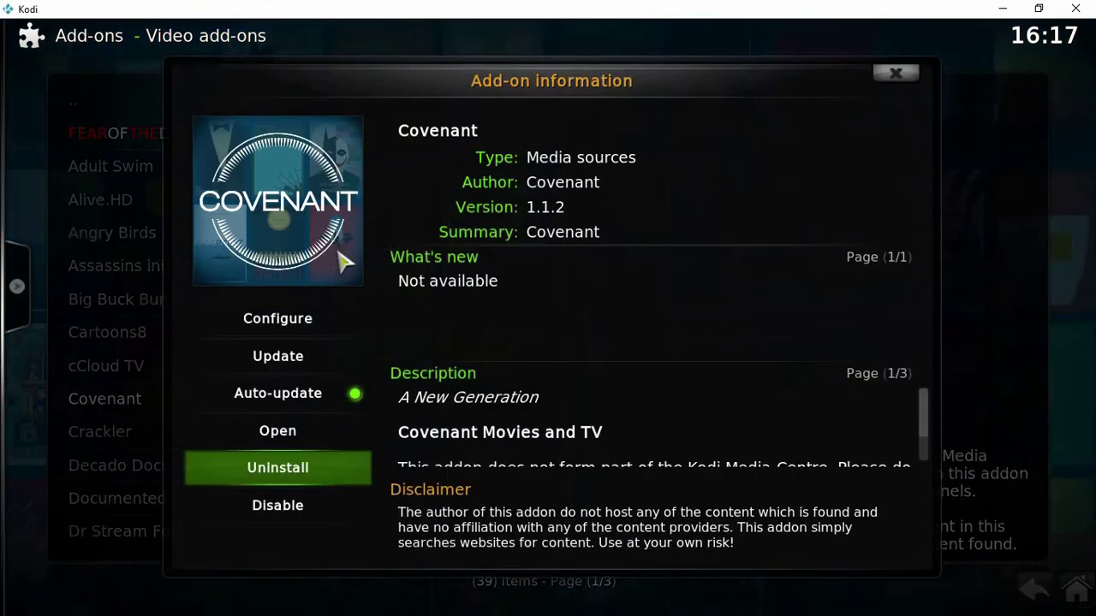
click(305, 435)
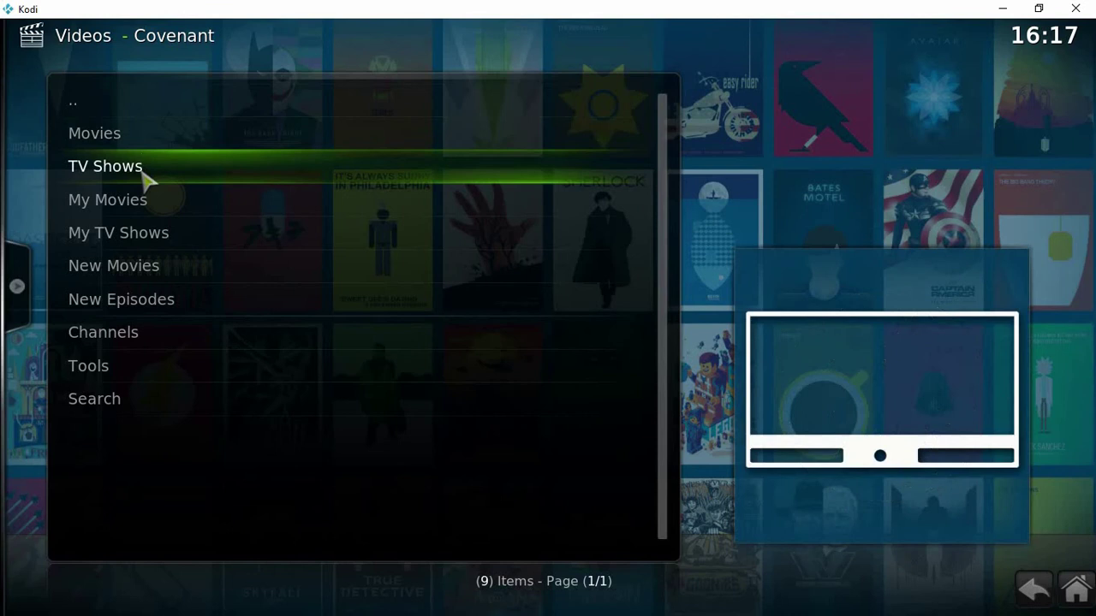
Open Covenant's TV Shows section and look through its categories down to New TV Shows
click(144, 170)
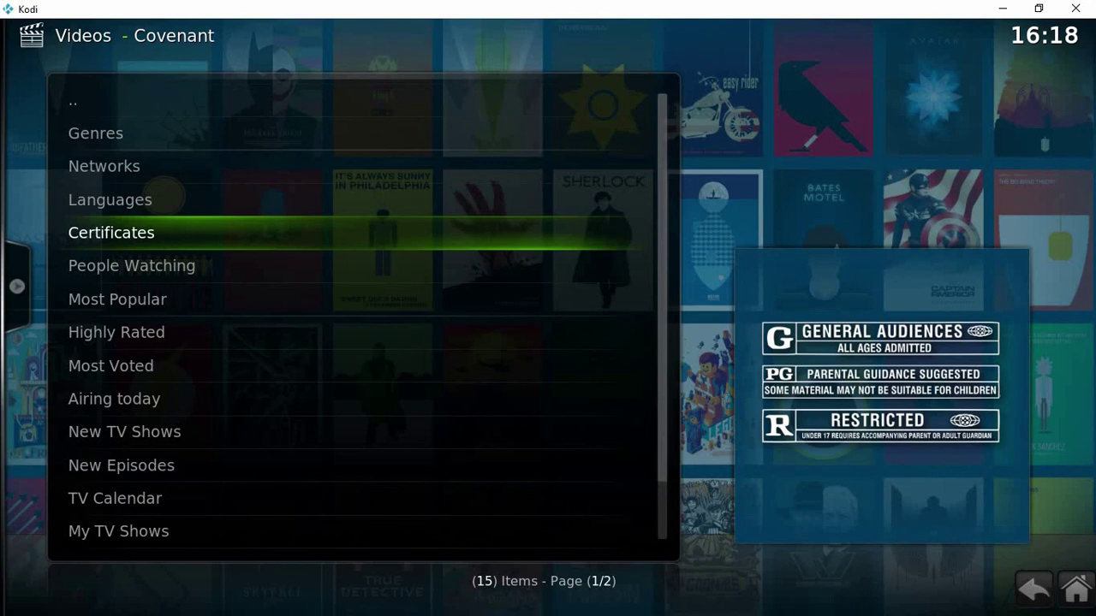
key(Down)
key(Down)
key(Down)
key(Down)
key(Down)
key(Down)
key(Down)
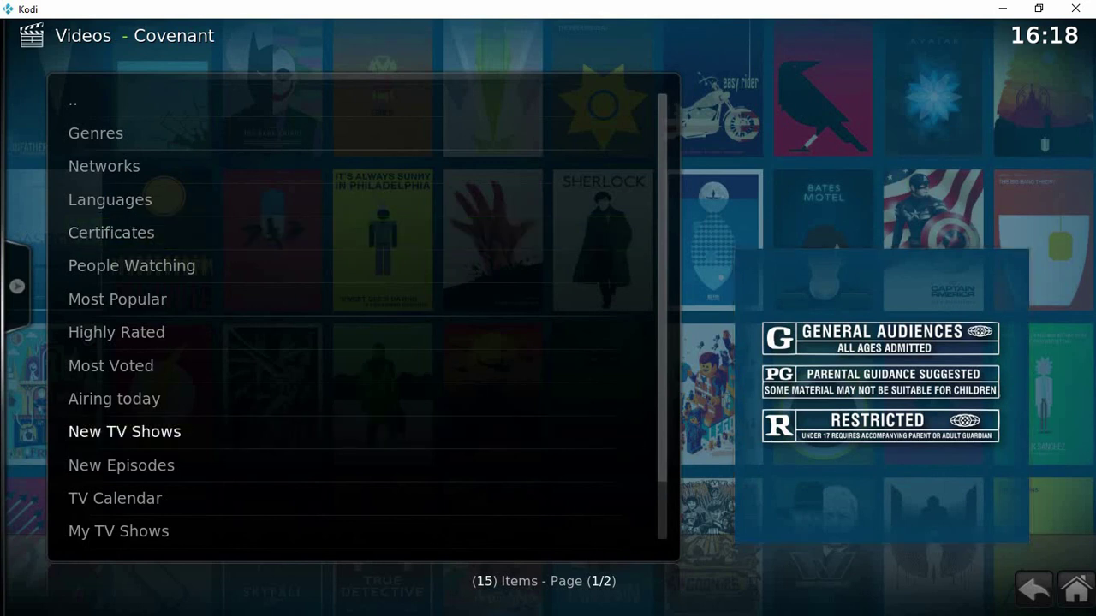